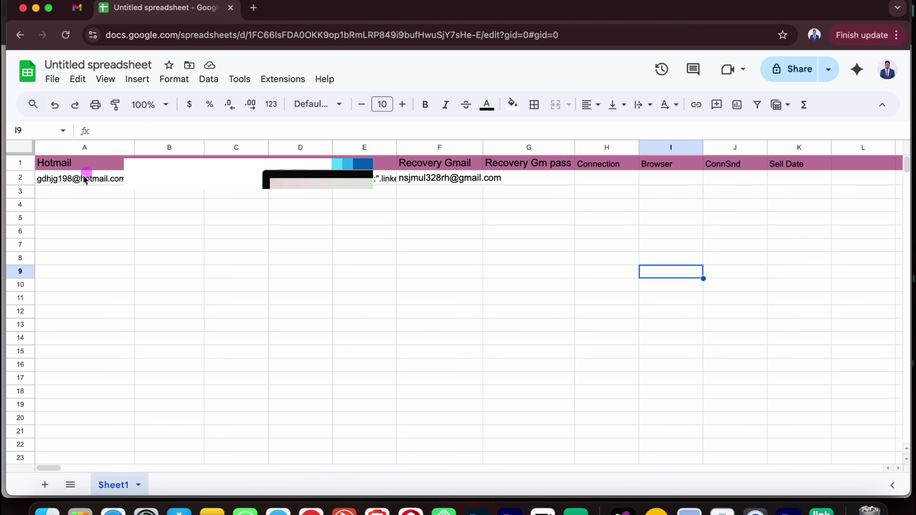
Copy the Hotmail address from cell A2 of the spreadsheet
{"action": "left_click", "coordinate": [83, 178]}
{"action": "triple_click", "coordinate": [83, 179]}
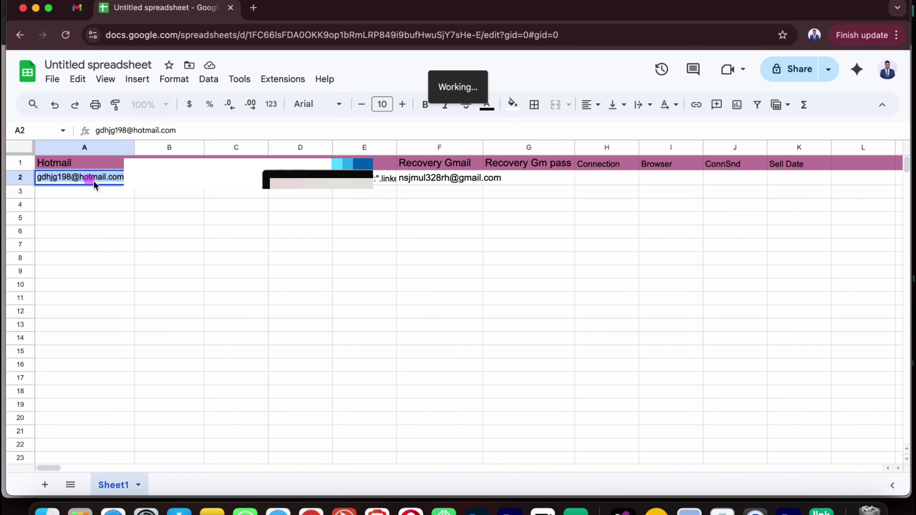
{"action": "right_click", "coordinate": [83, 179]}
{"action": "left_click", "coordinate": [126, 236]}
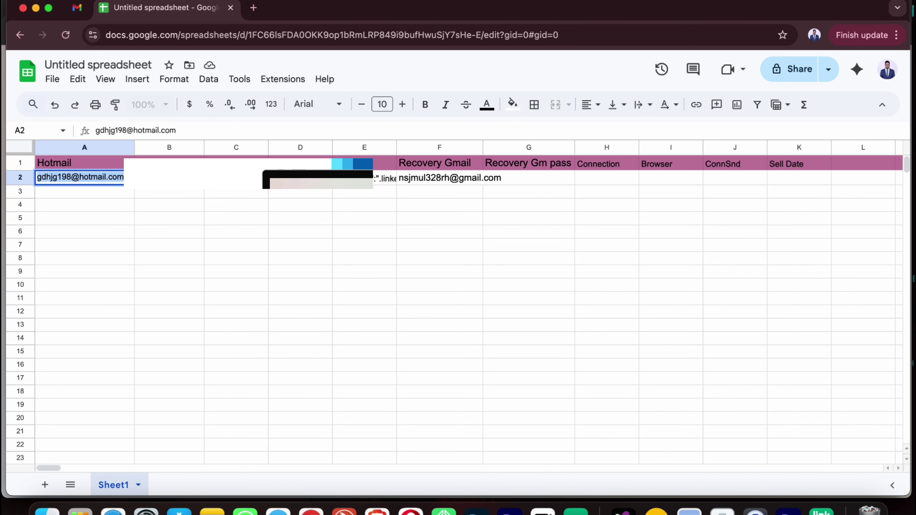
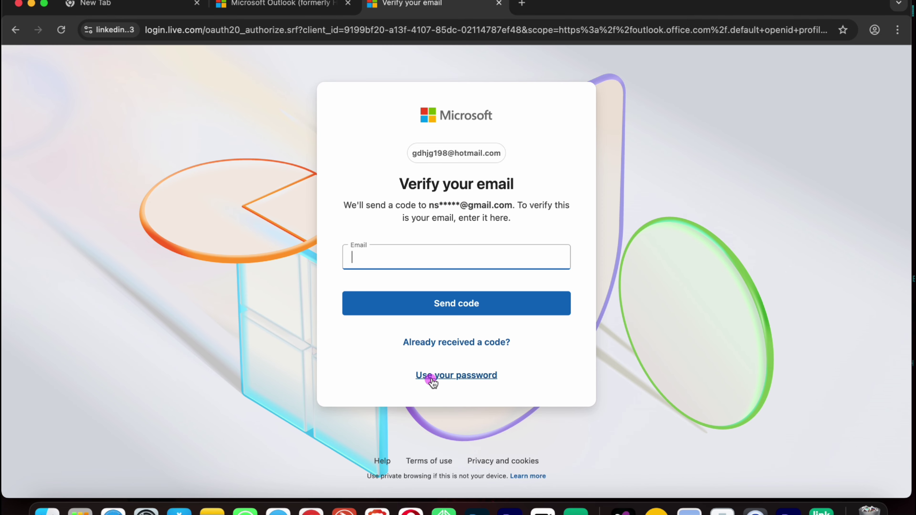
Sign in to the Microsoft account with the account password instead of an emailed code, and save the password in the browser
{"action": "left_click", "coordinate": [467, 377]}
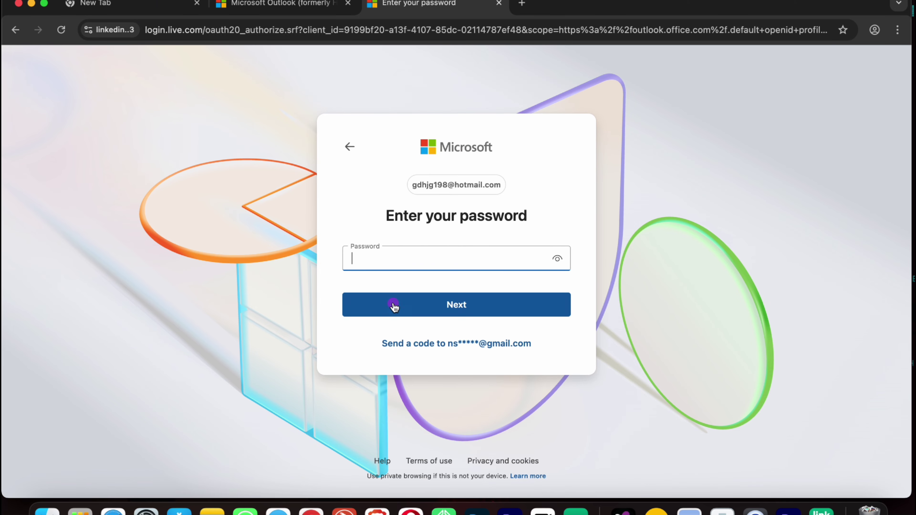
{"action": "right_click", "coordinate": [376, 254]}
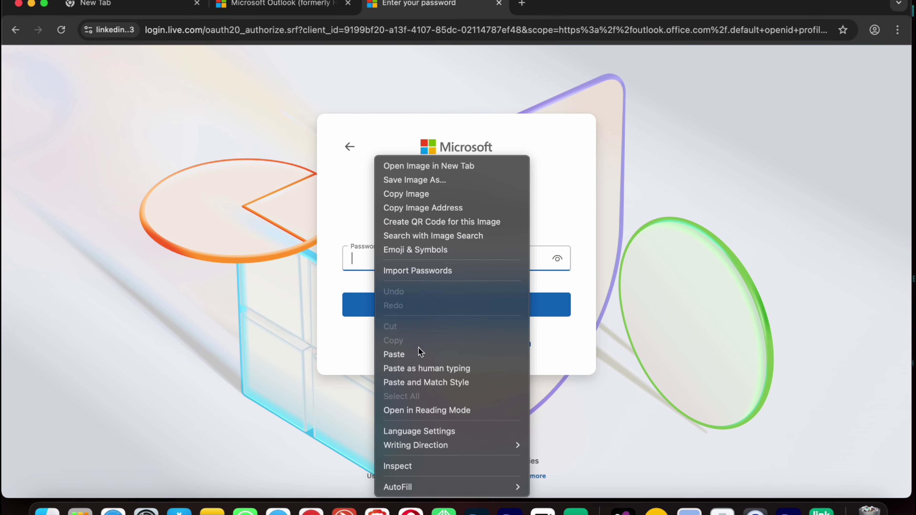
{"action": "left_click", "coordinate": [415, 354]}
{"action": "left_click", "coordinate": [466, 304]}
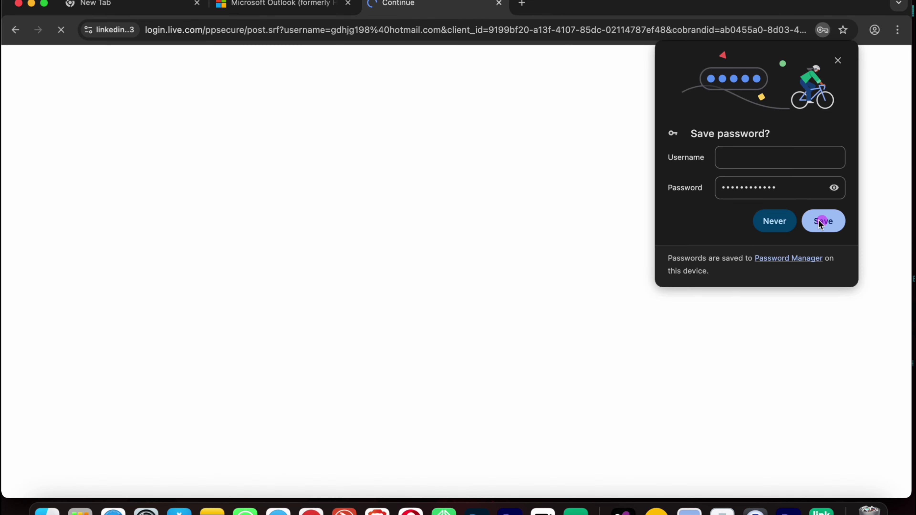
{"action": "left_click", "coordinate": [824, 219]}
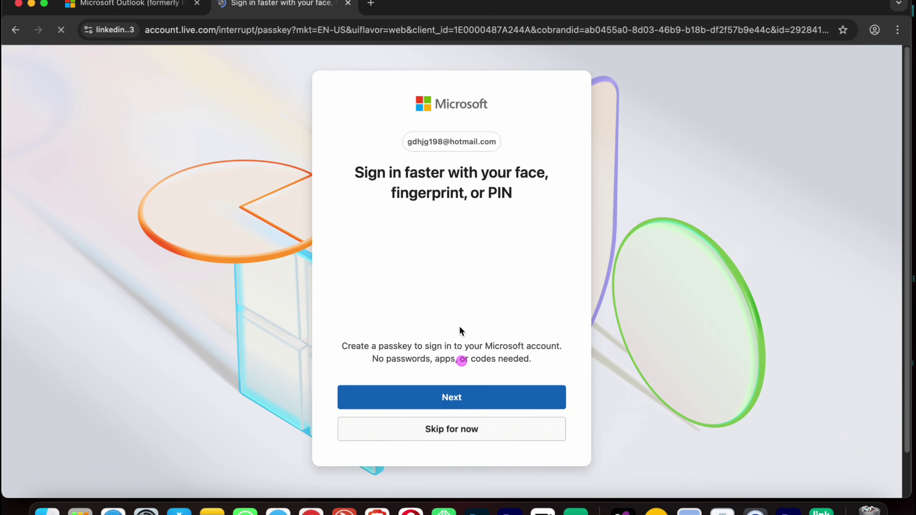
Skip the passkey setup and decline to stay signed in to the Microsoft account
{"action": "left_click", "coordinate": [489, 435]}
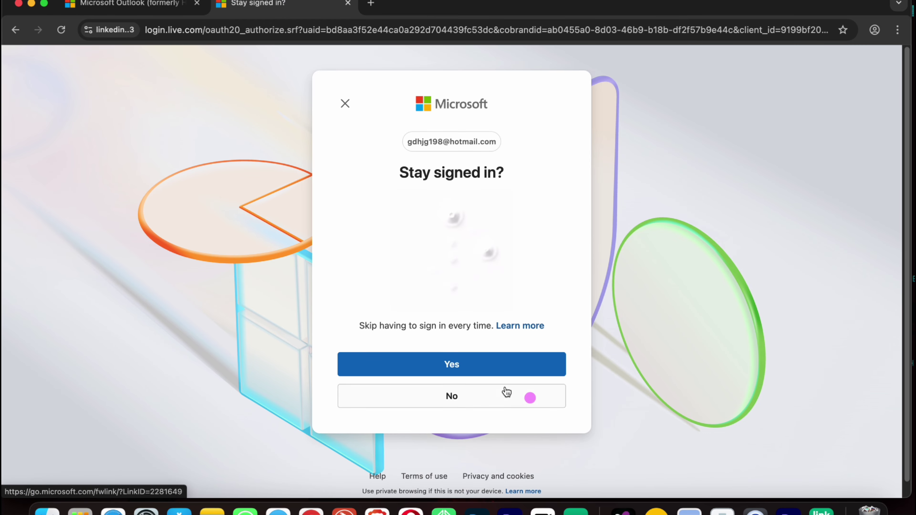
{"action": "left_click", "coordinate": [457, 396]}
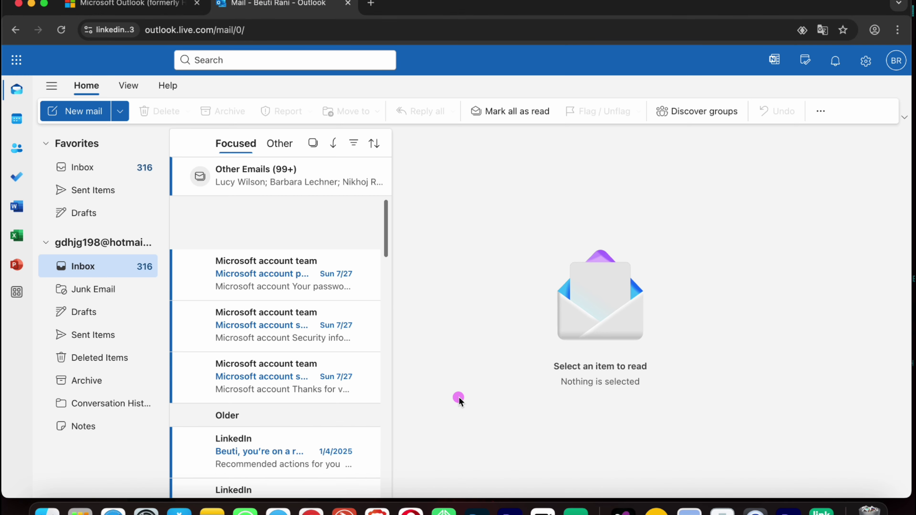
Pin the Outlook mailbox tab in the browser
{"action": "right_click", "coordinate": [276, 6]}
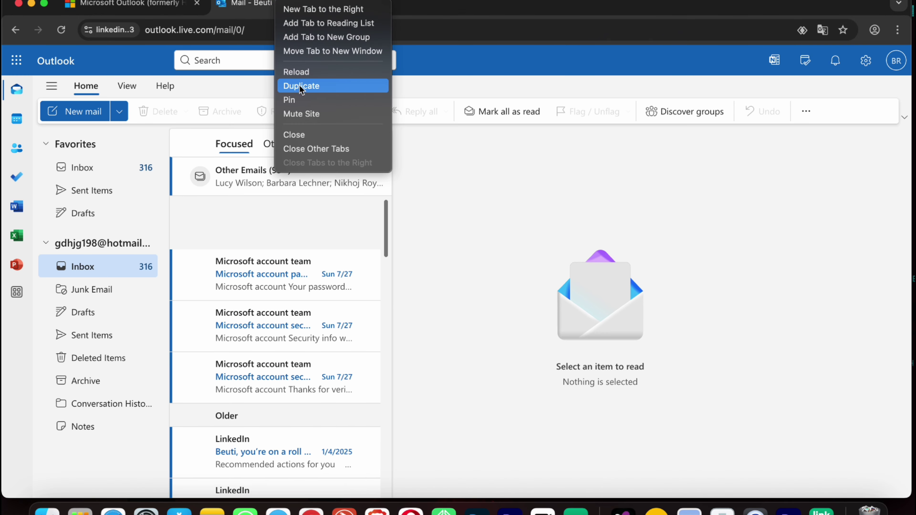
{"action": "left_click", "coordinate": [302, 99]}
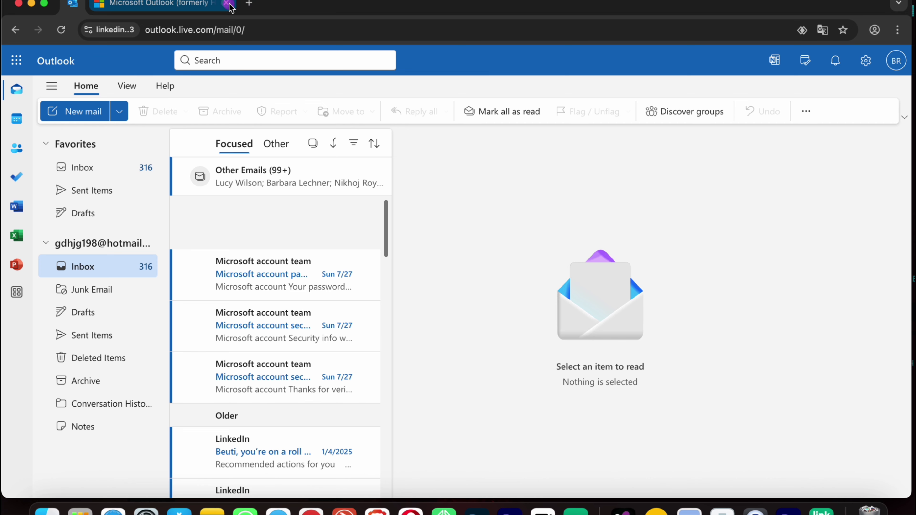
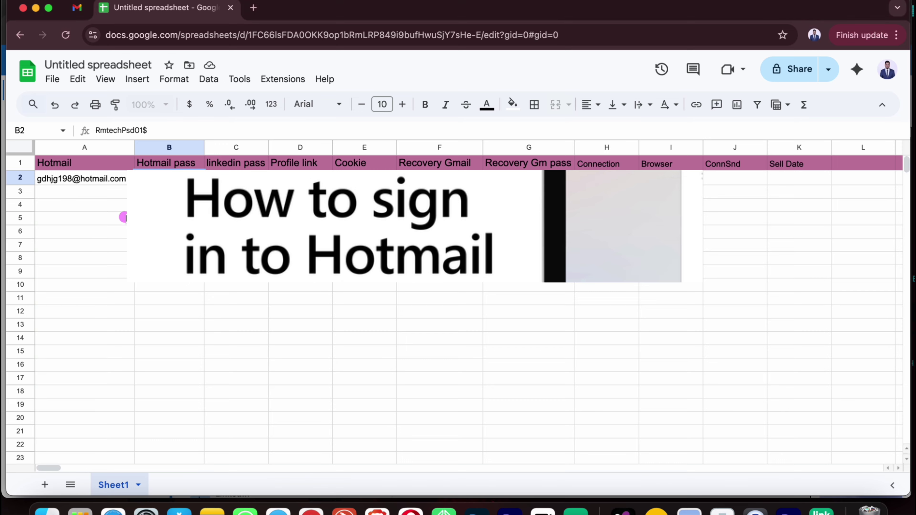
Copy the Hotmail address from cell A2 of the spreadsheet for the LinkedIn sign-in
{"action": "double_click", "coordinate": [85, 182]}
{"action": "right_click", "coordinate": [86, 182]}
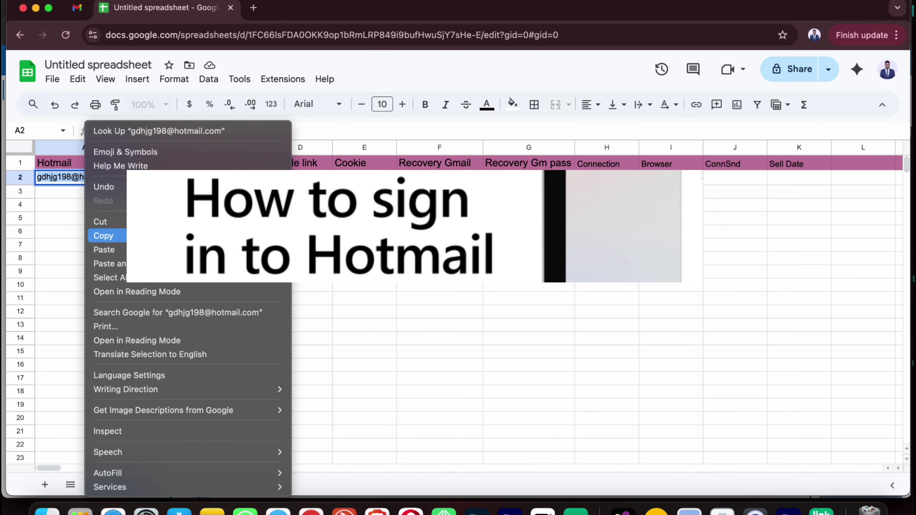
{"action": "left_click", "coordinate": [123, 236]}
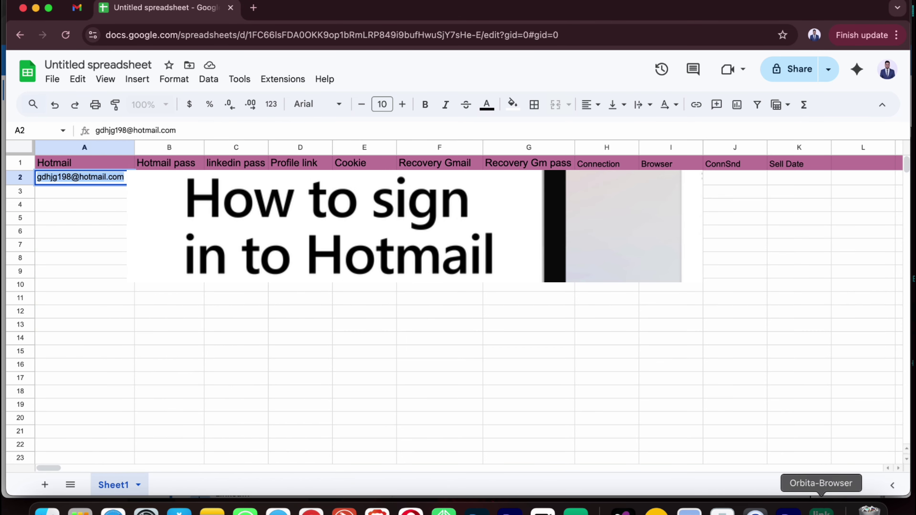
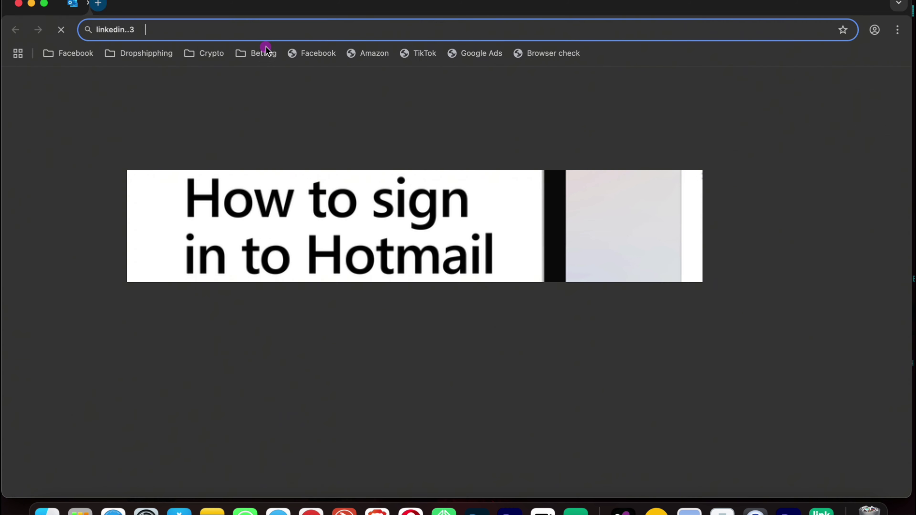
Search Google for linkedin in a new tab of the Orbita browser and open LinkedIn's sign-in page from the result
{"action": "left_click", "coordinate": [265, 26]}
{"action": "type", "text": "l"}
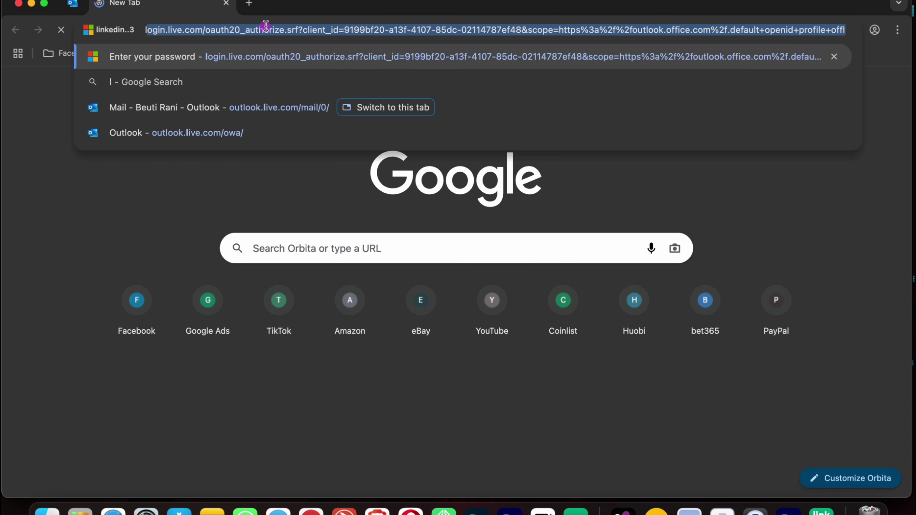
{"action": "type", "text": "inkedin"}
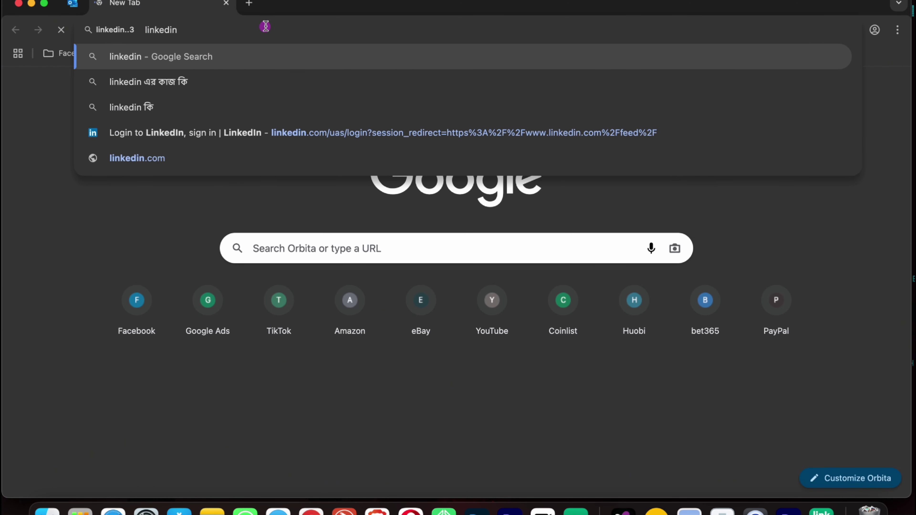
{"action": "key", "text": "Return"}
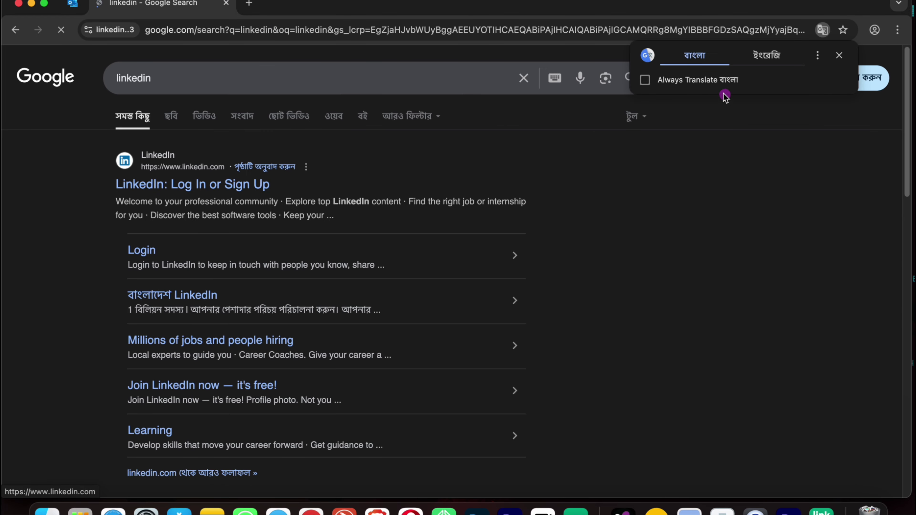
{"action": "left_click", "coordinate": [766, 56]}
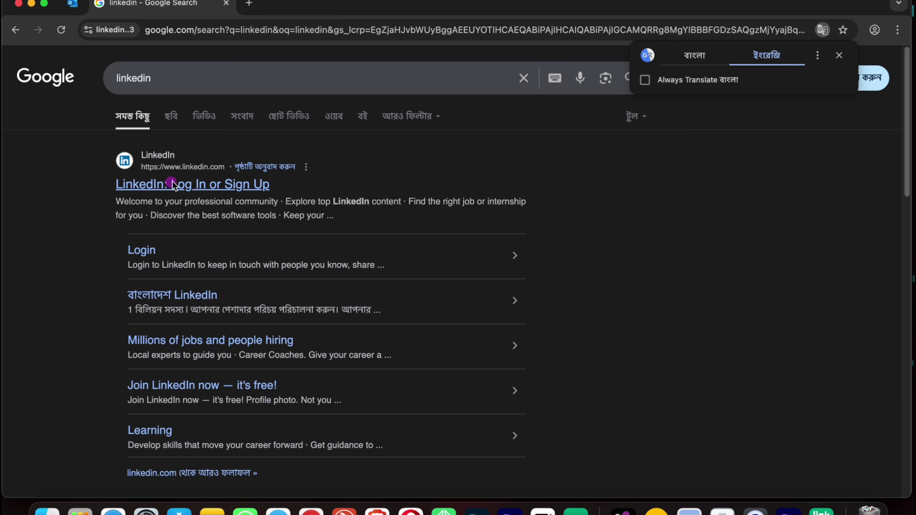
{"action": "left_click", "coordinate": [200, 185]}
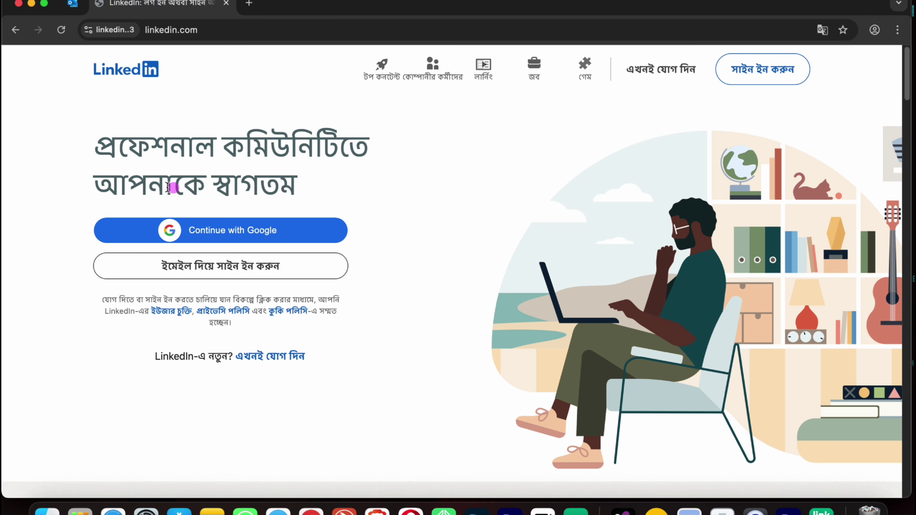
{"action": "left_click", "coordinate": [772, 77]}
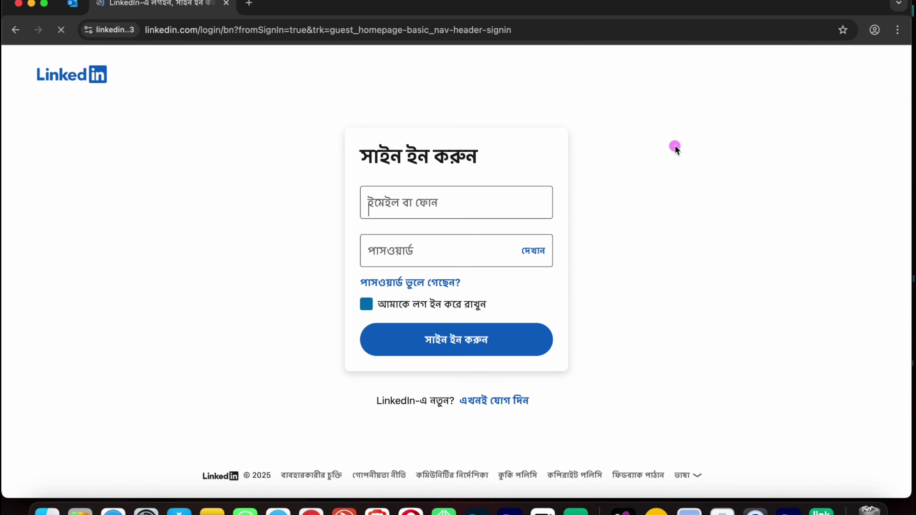
Sign in to LinkedIn with the copied Hotmail address and the account password, and decline the browser's offer to save it
{"action": "left_click", "coordinate": [382, 257]}
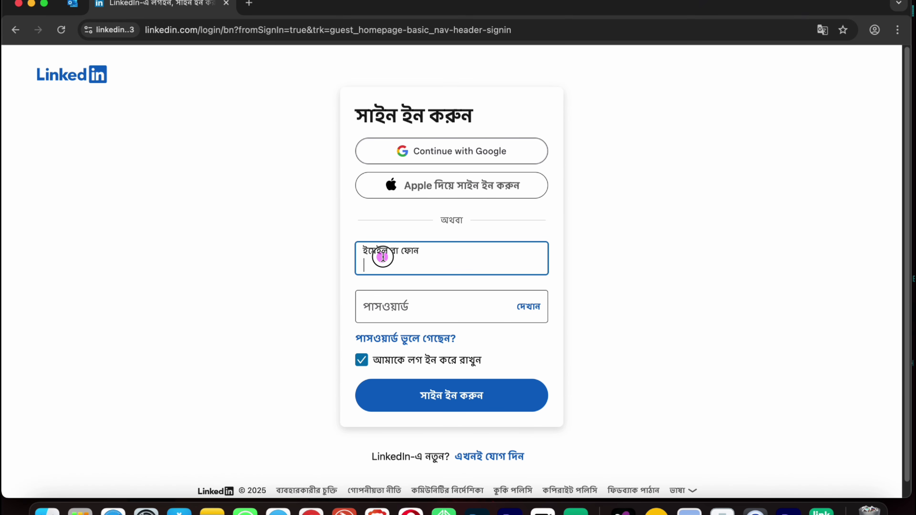
{"action": "right_click", "coordinate": [382, 256]}
{"action": "left_click", "coordinate": [415, 352]}
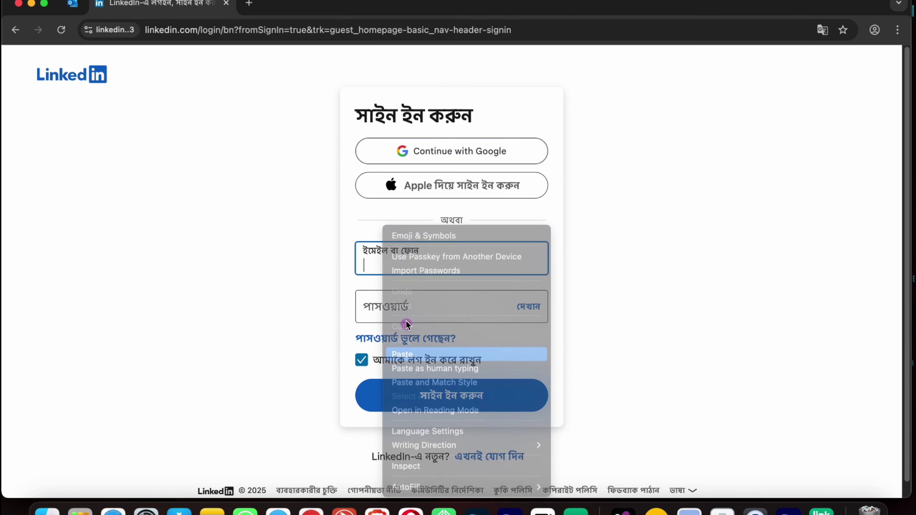
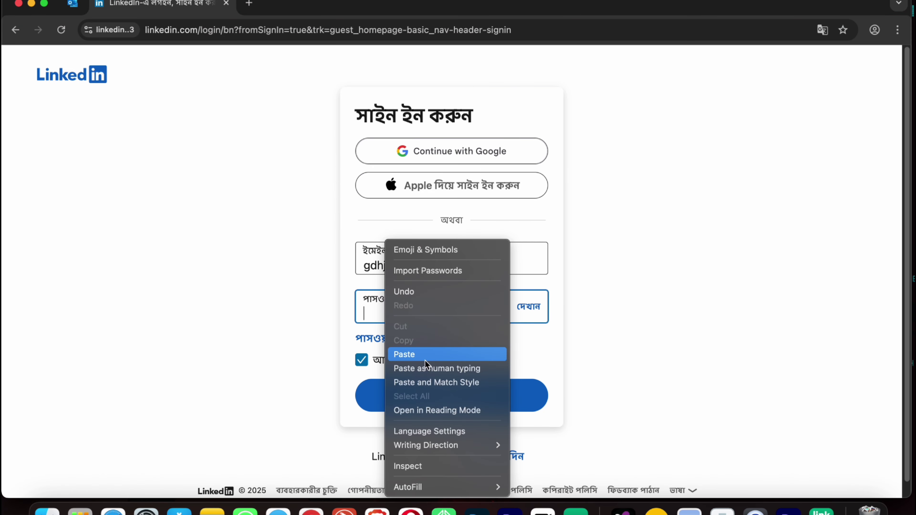
{"action": "left_click", "coordinate": [404, 354]}
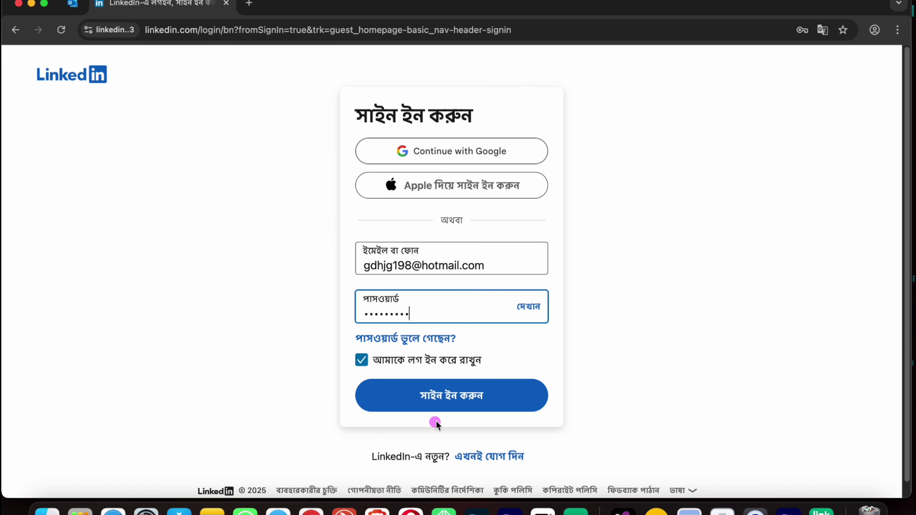
{"action": "left_click", "coordinate": [459, 401]}
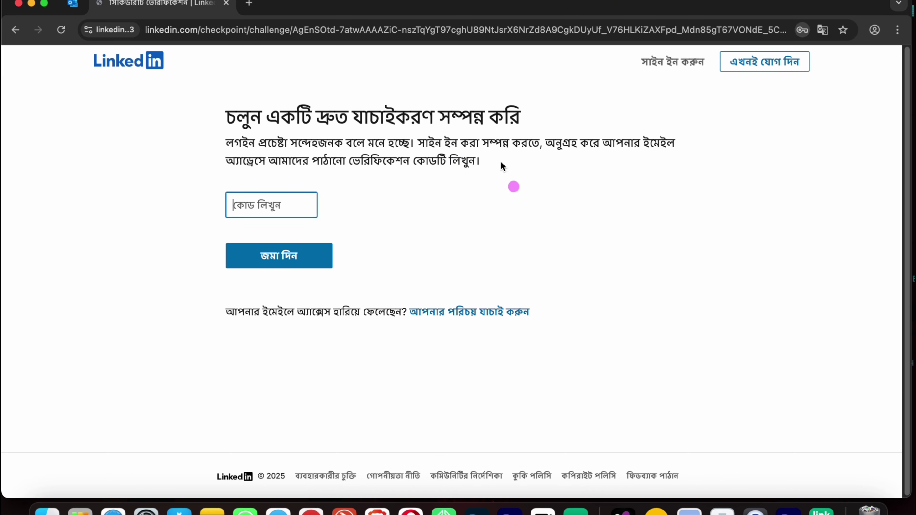
{"action": "left_click", "coordinate": [774, 220]}
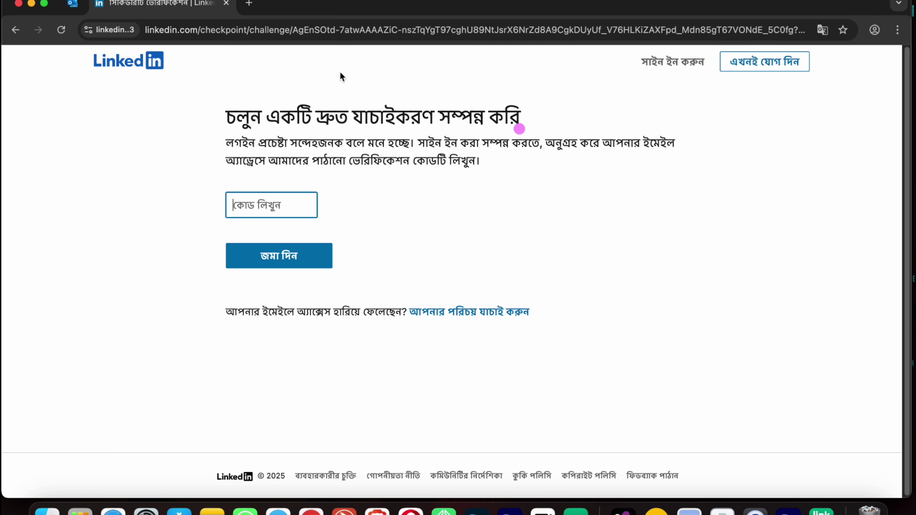
Open LinkedIn's verification email among the Other messages of the Outlook inbox and copy the six-digit code
{"action": "left_click", "coordinate": [72, 6]}
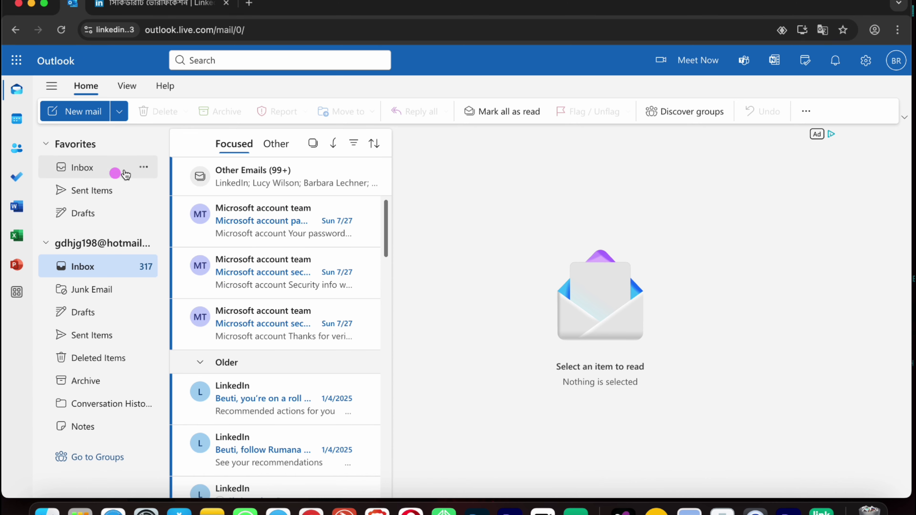
{"action": "left_click", "coordinate": [275, 144]}
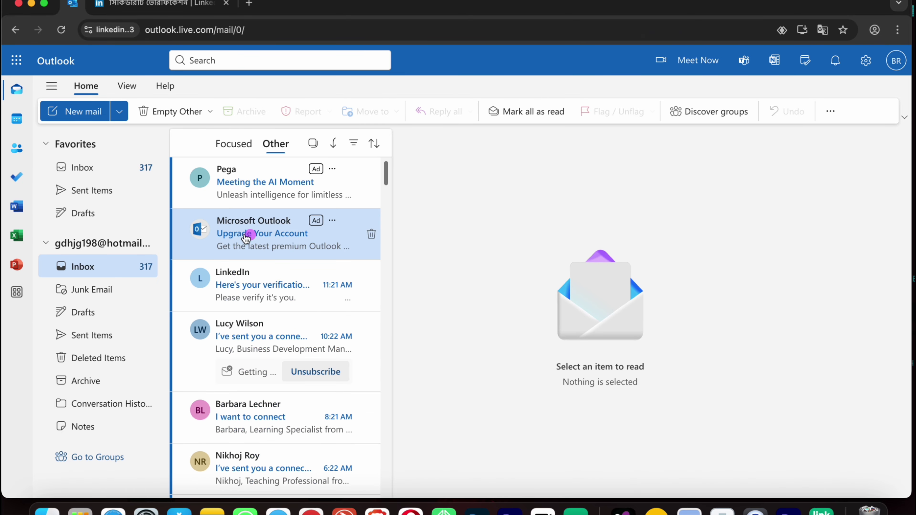
{"action": "left_click", "coordinate": [254, 289]}
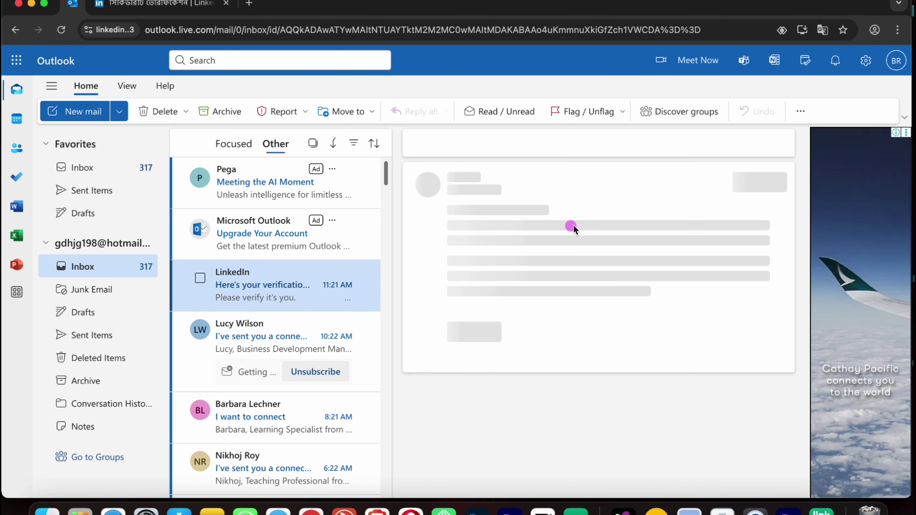
{"action": "double_click", "coordinate": [486, 326]}
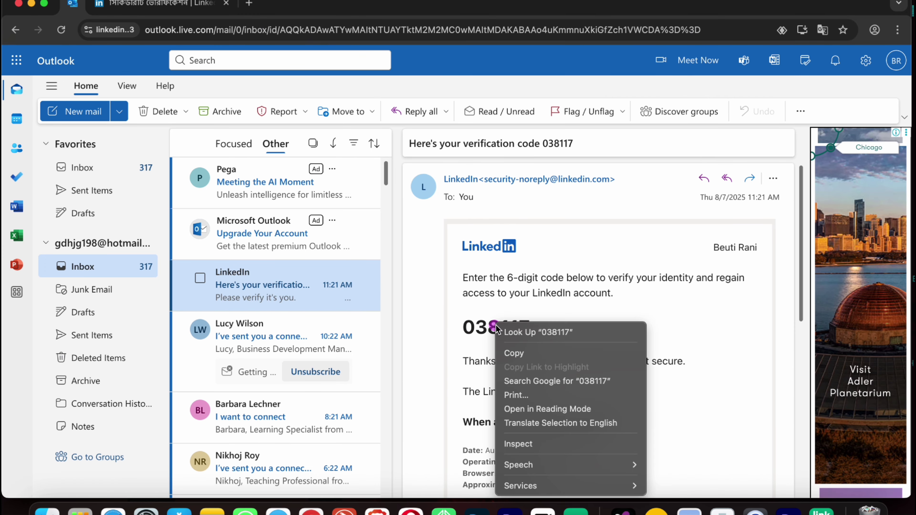
{"action": "right_click", "coordinate": [496, 323]}
{"action": "left_click", "coordinate": [533, 354]}
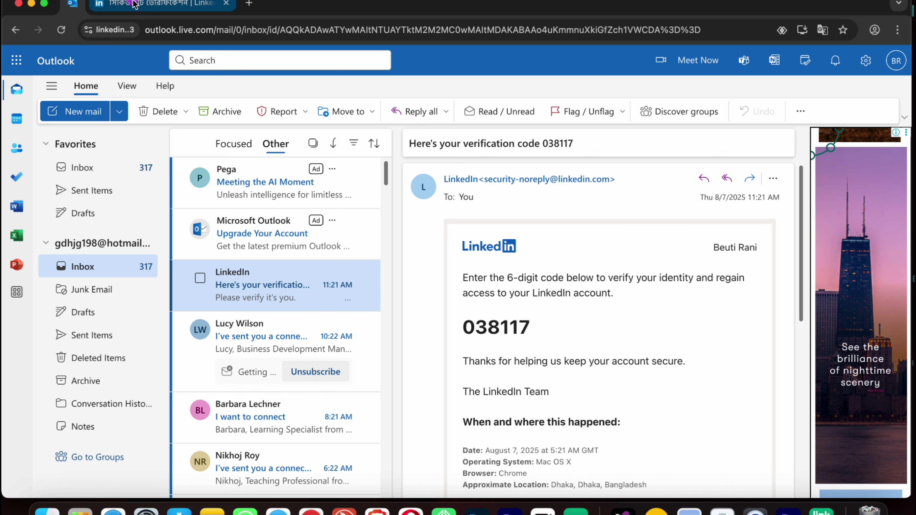
Try to complete LinkedIn's security verification by pasting the verification code and submitting it
{"action": "left_click", "coordinate": [159, 4]}
{"action": "left_click", "coordinate": [272, 205]}
{"action": "right_click", "coordinate": [267, 202]}
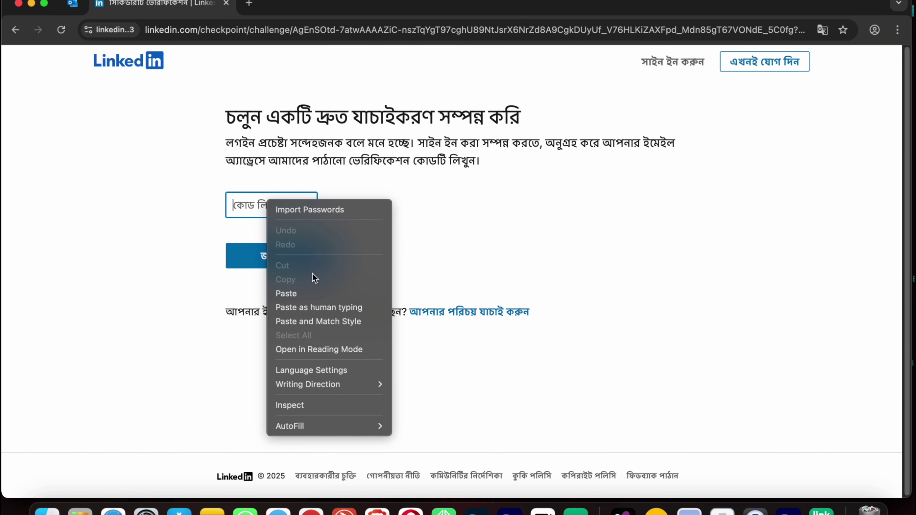
{"action": "left_click", "coordinate": [313, 292]}
{"action": "left_click", "coordinate": [293, 257]}
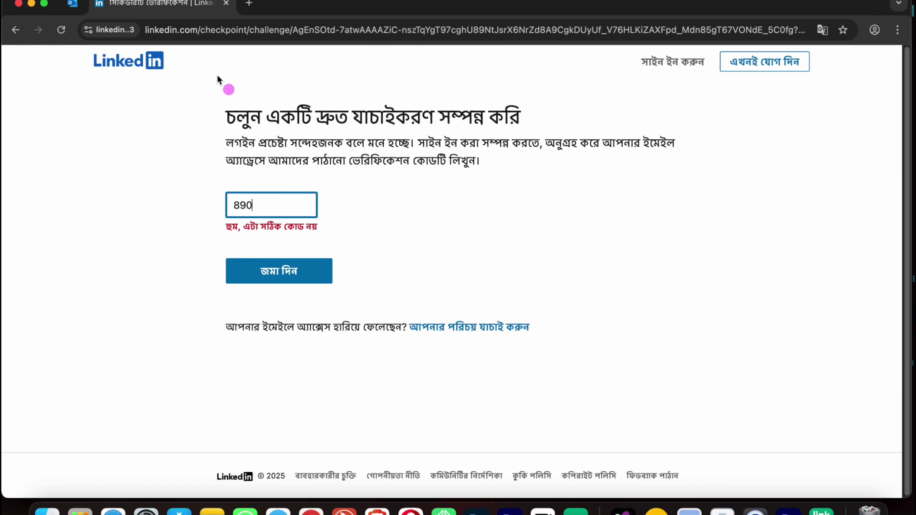
Copy the full six-digit verification code again from LinkedIn's email in the Outlook inbox
{"action": "left_click", "coordinate": [72, 4]}
{"action": "double_click", "coordinate": [496, 326]}
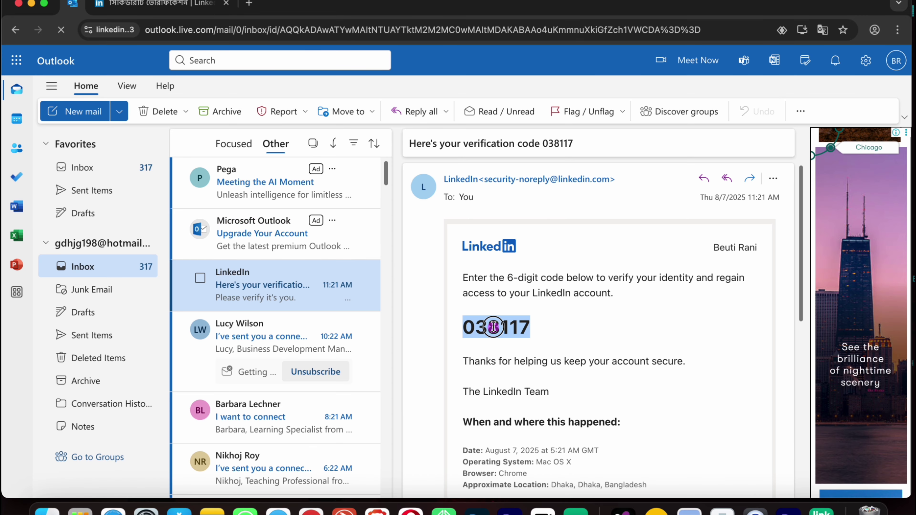
{"action": "right_click", "coordinate": [494, 326]}
{"action": "left_click", "coordinate": [528, 359]}
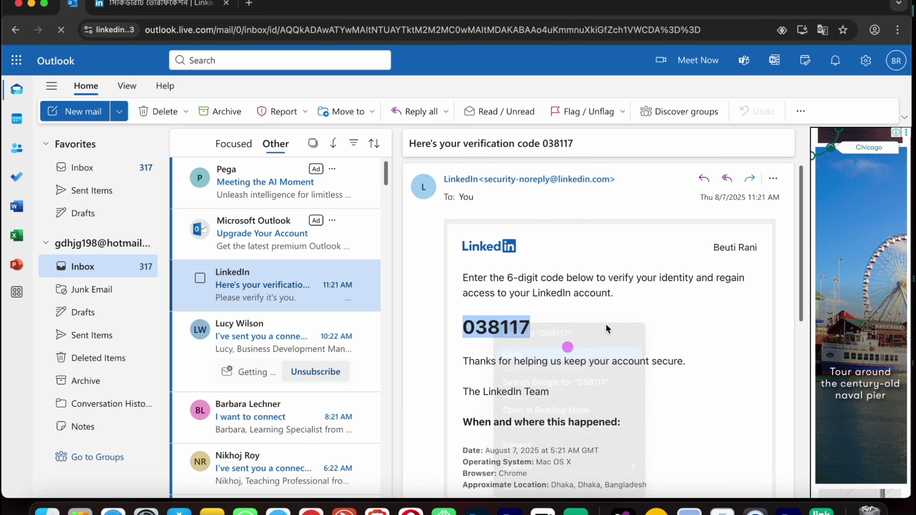
Replace the partial entry in LinkedIn's verification field with the copied verification code and submit it
{"action": "left_click", "coordinate": [169, 5]}
{"action": "double_click", "coordinate": [253, 206]}
{"action": "right_click", "coordinate": [254, 206]}
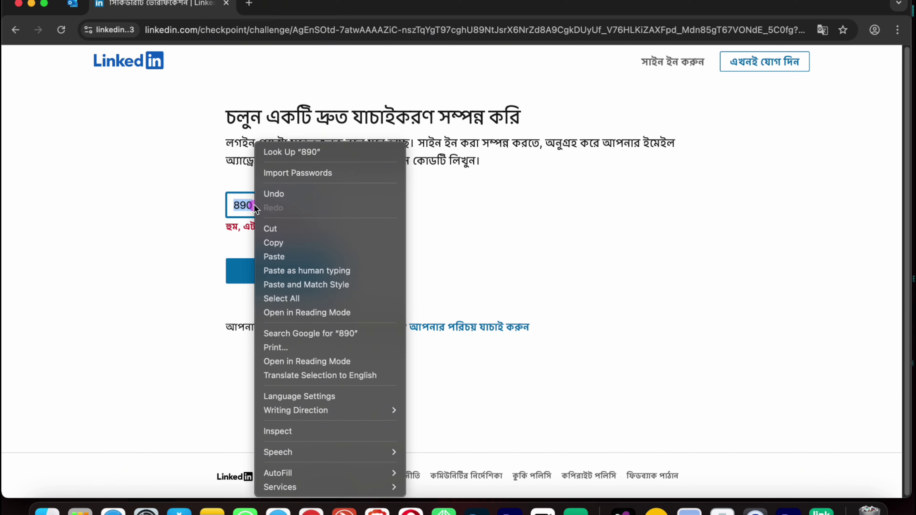
{"action": "left_click", "coordinate": [295, 256]}
{"action": "left_click", "coordinate": [297, 270]}
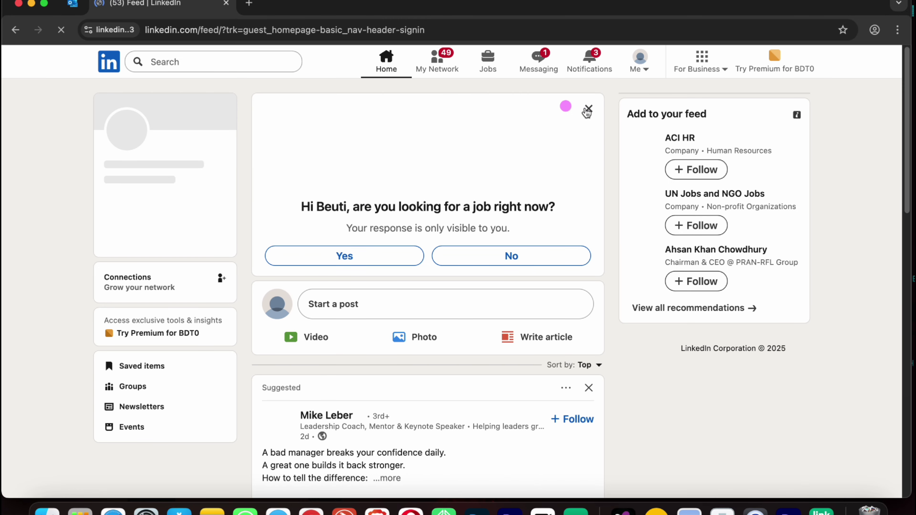
Answer No to LinkedIn's question about looking for a job, and show the Focused messages in the Outlook inbox
{"action": "left_click", "coordinate": [538, 256]}
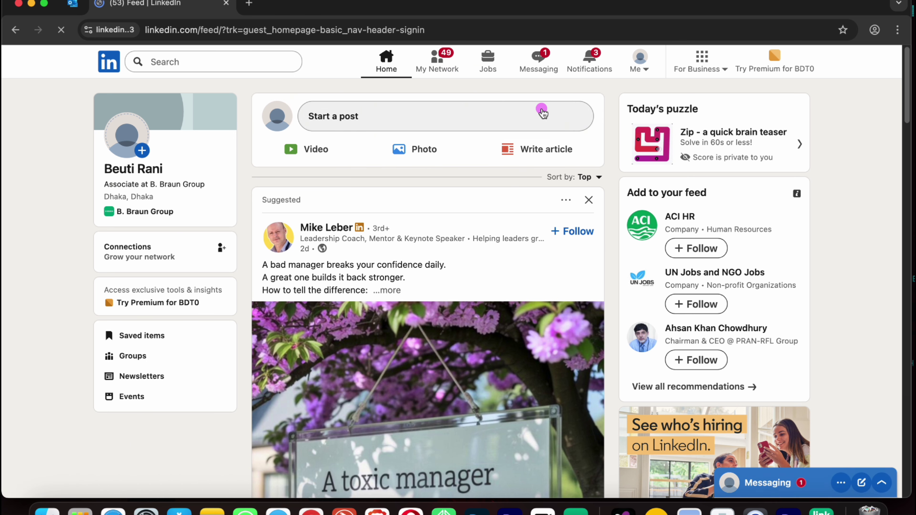
{"action": "left_click", "coordinate": [72, 4]}
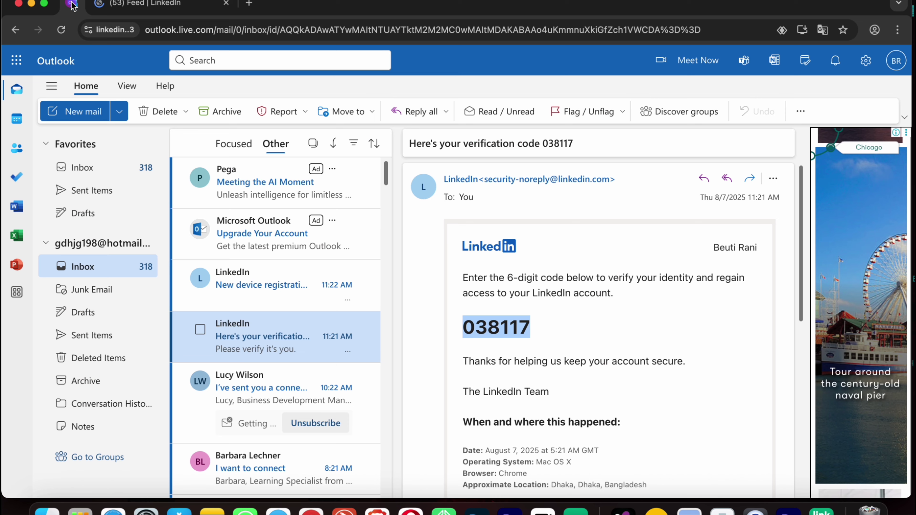
{"action": "left_click", "coordinate": [233, 143]}
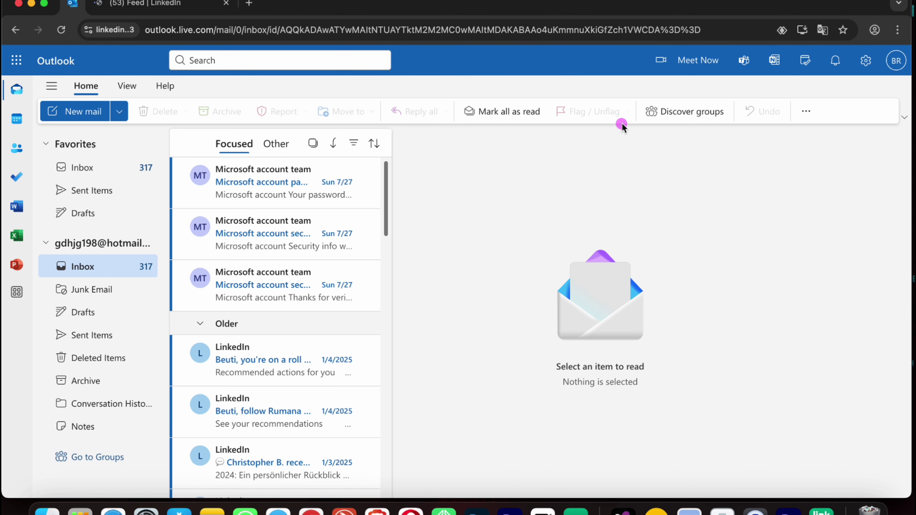